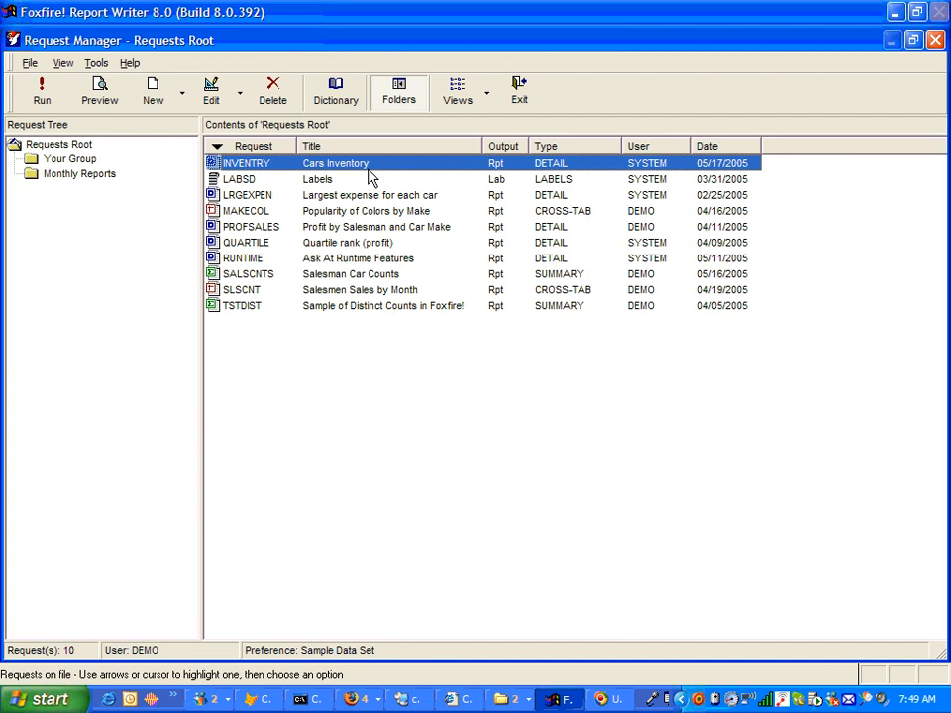
- Start the Setup Wizard and name the new application NorthWind
key(alt+t)
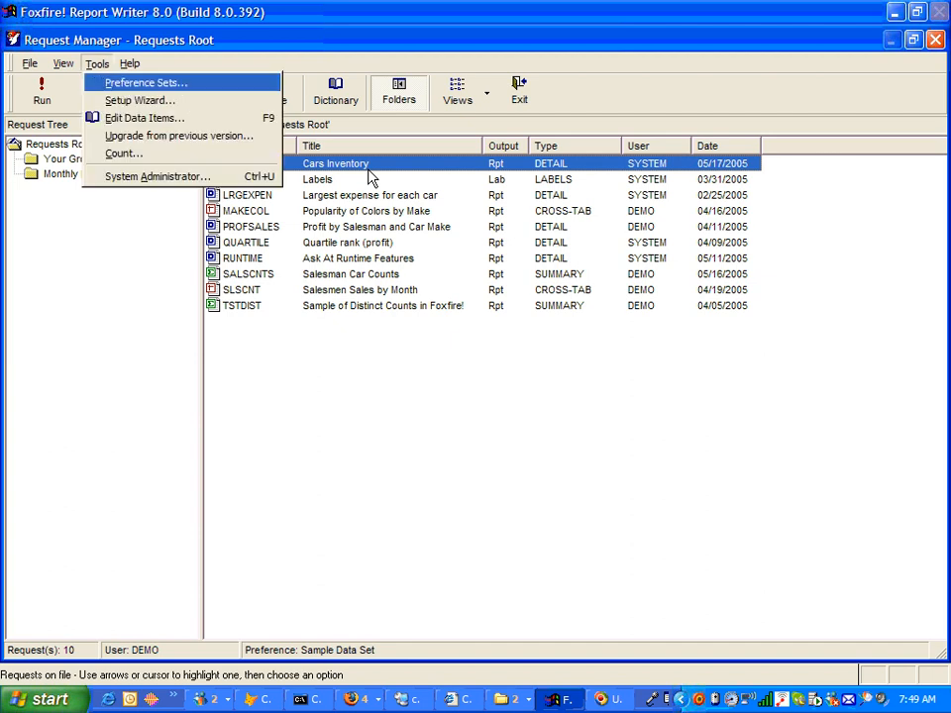
click(117, 108)
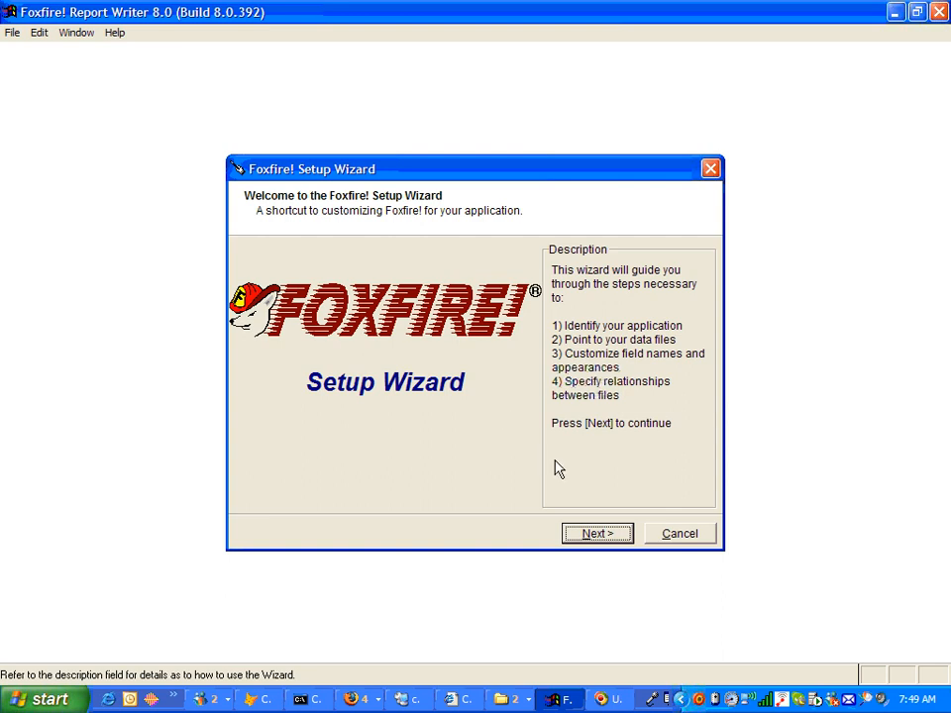
click(597, 534)
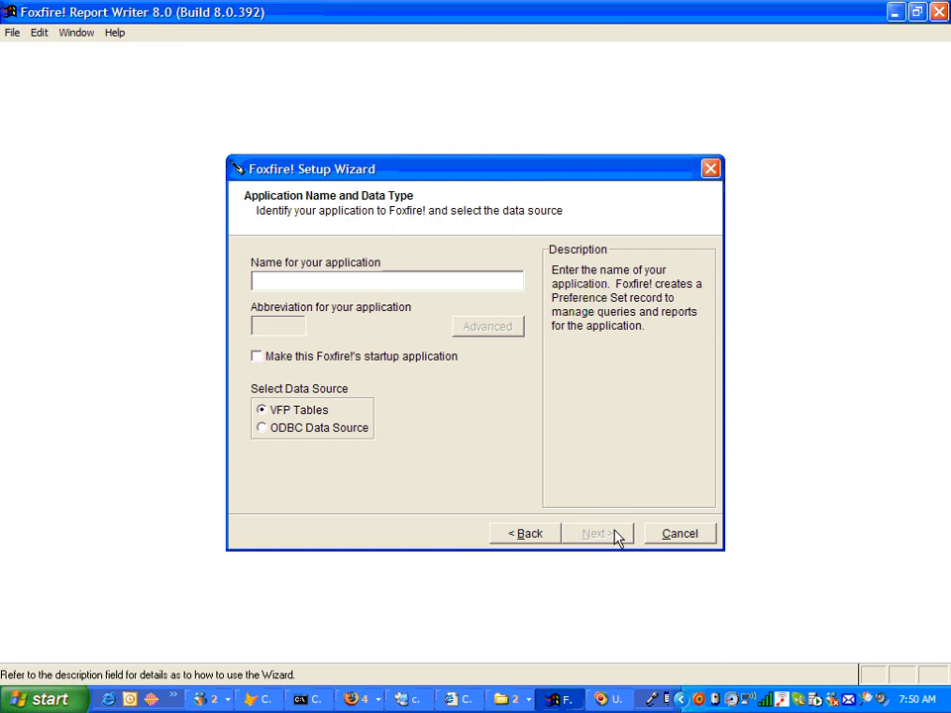
text(NorthWind)
key(Tab)
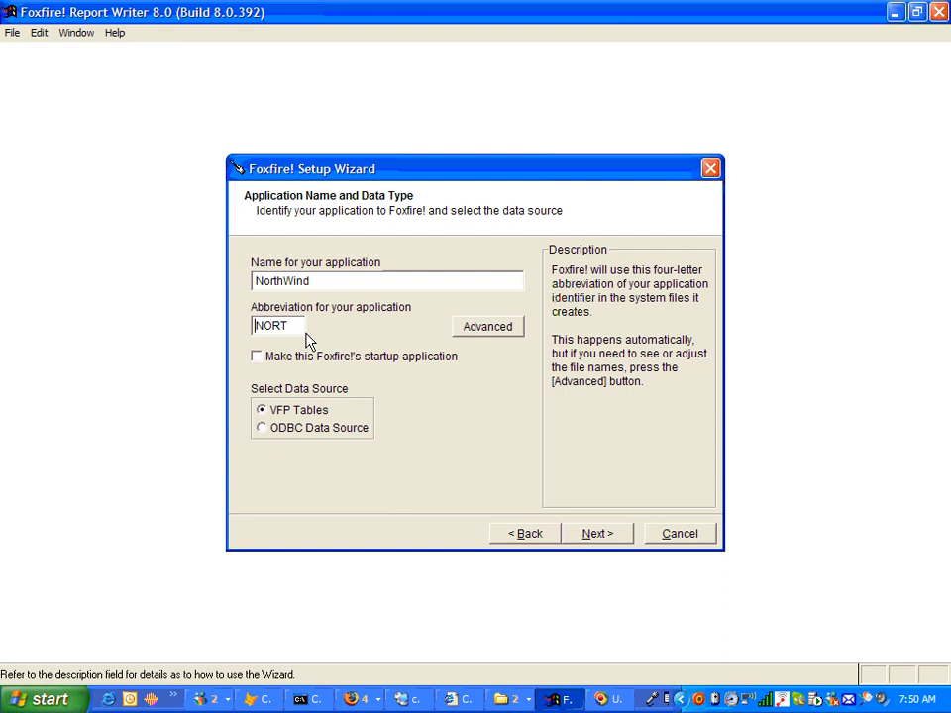
- Review the advanced file paths and data dictionary file names, then return to the application name and data type settings
click(500, 333)
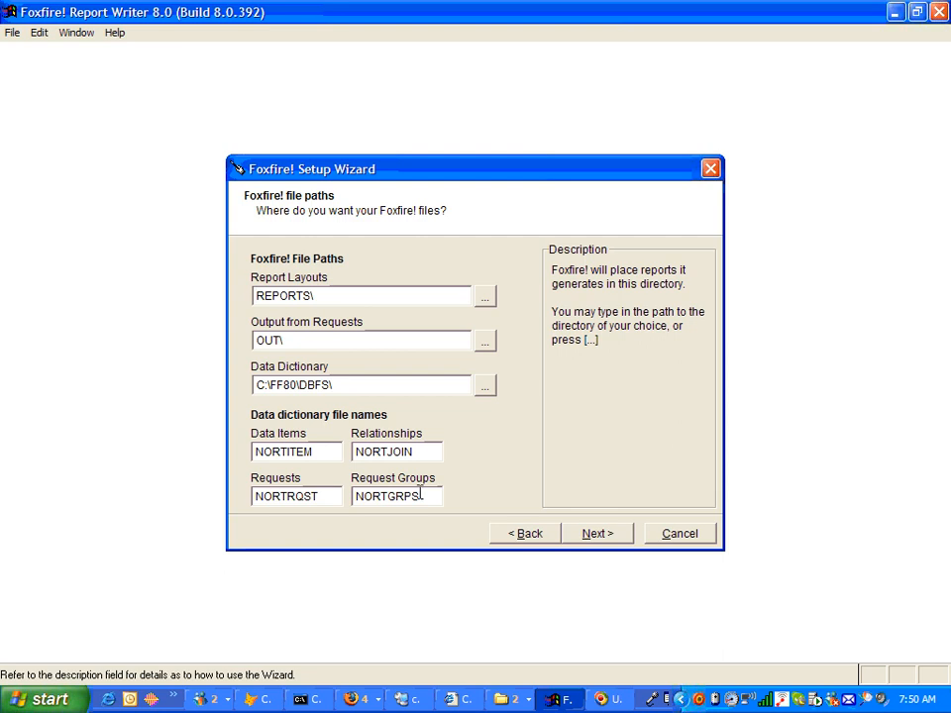
click(616, 535)
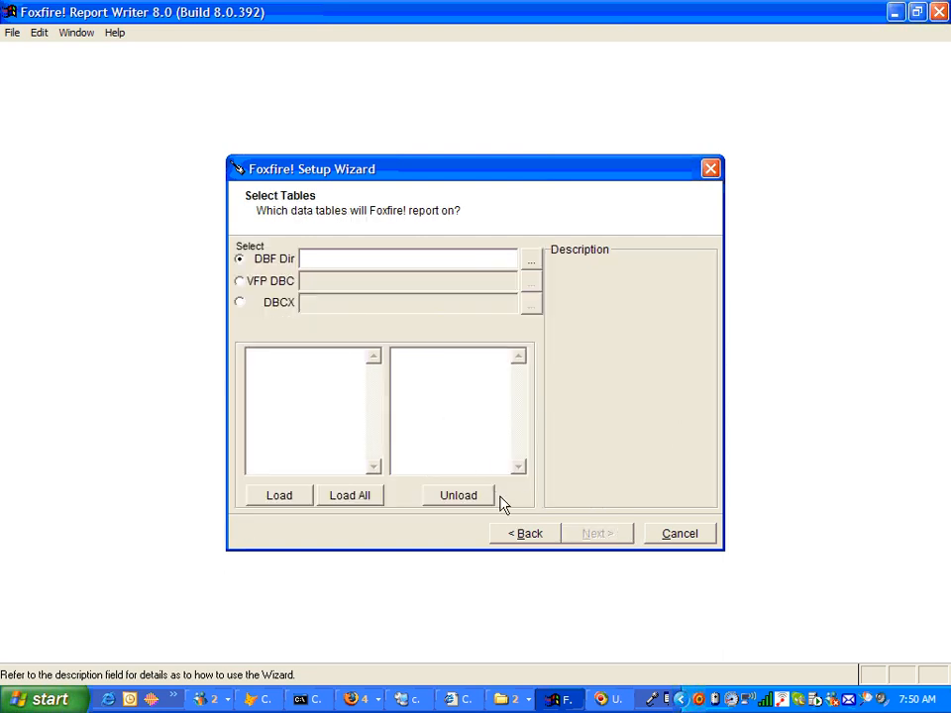
click(525, 535)
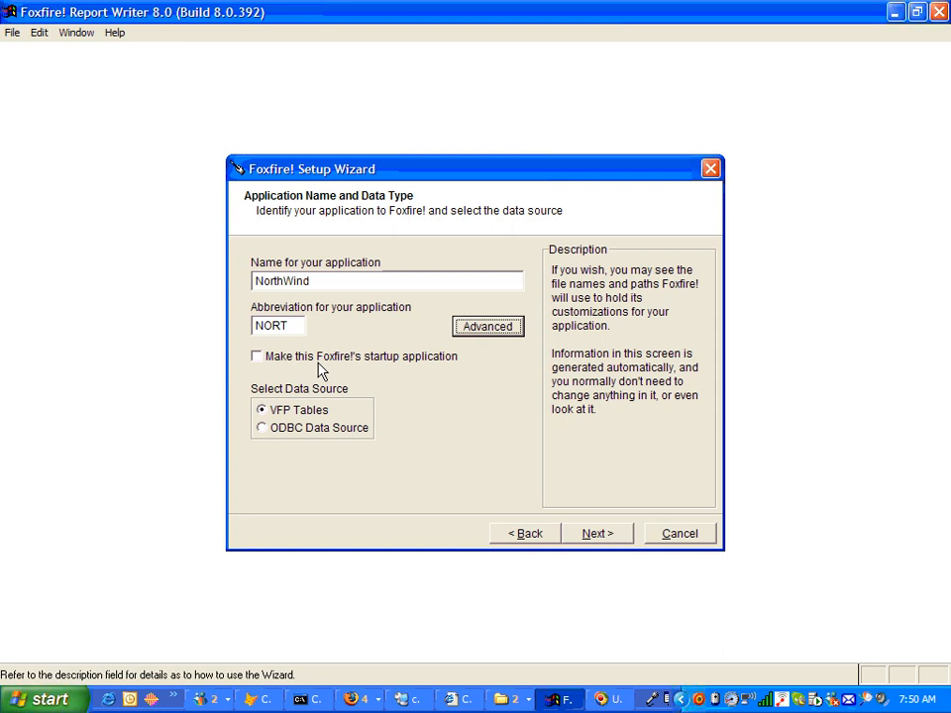
- Use an ODBC data source for the application and select Northwind, SQL Server (32 bit)
click(296, 433)
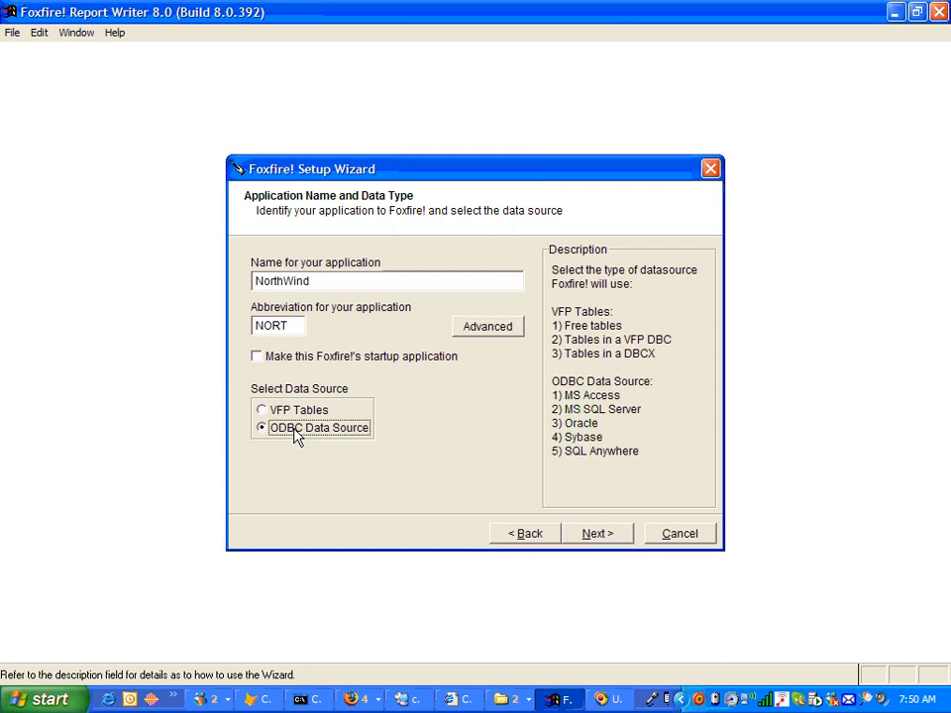
click(575, 534)
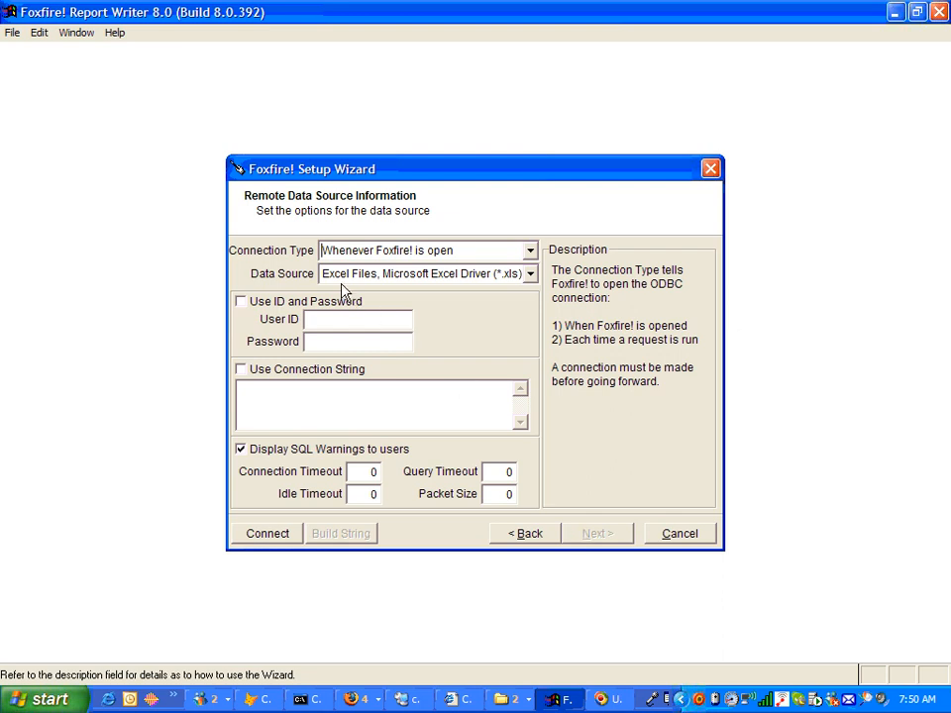
click(531, 252)
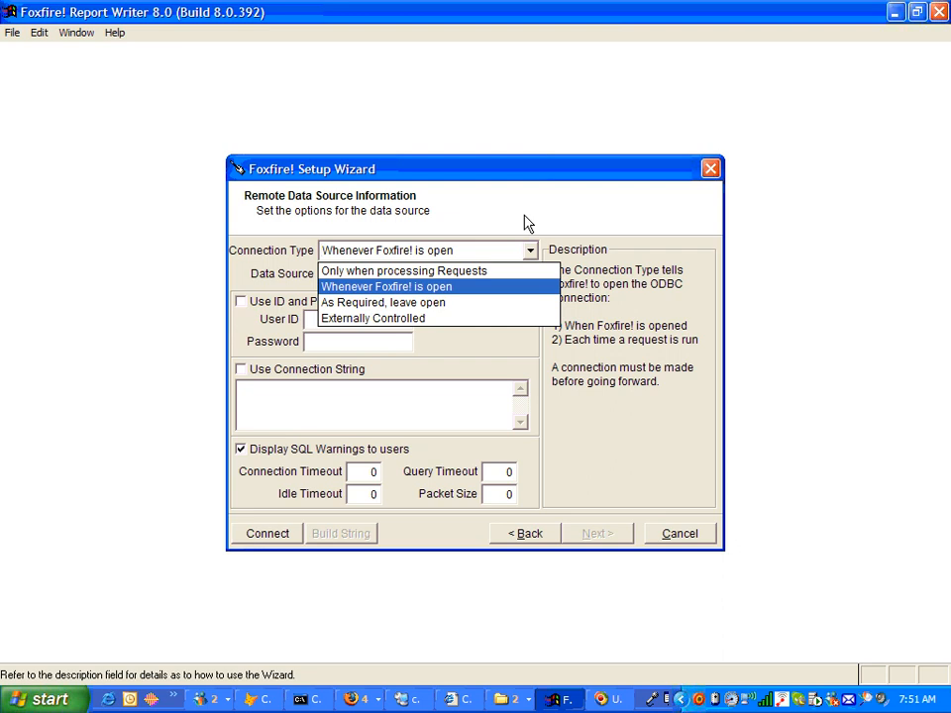
click(524, 224)
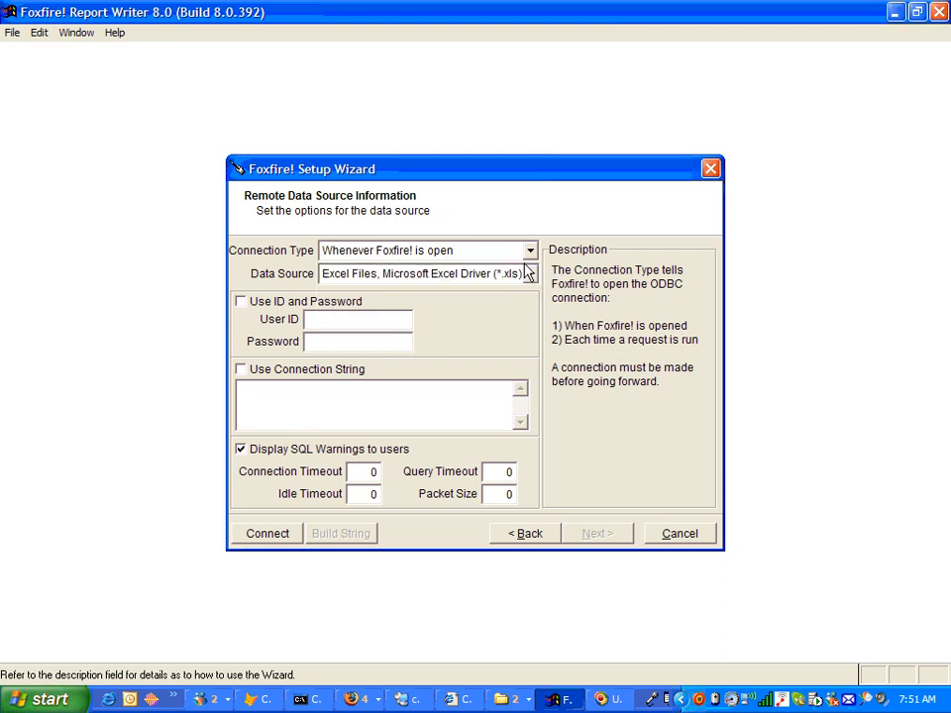
click(530, 273)
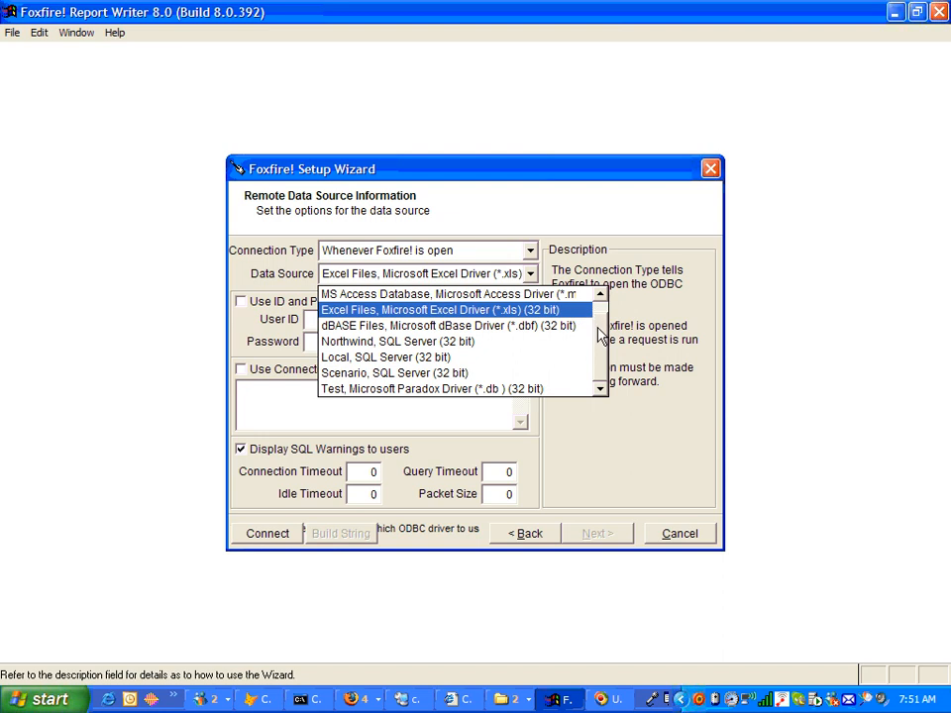
click(500, 344)
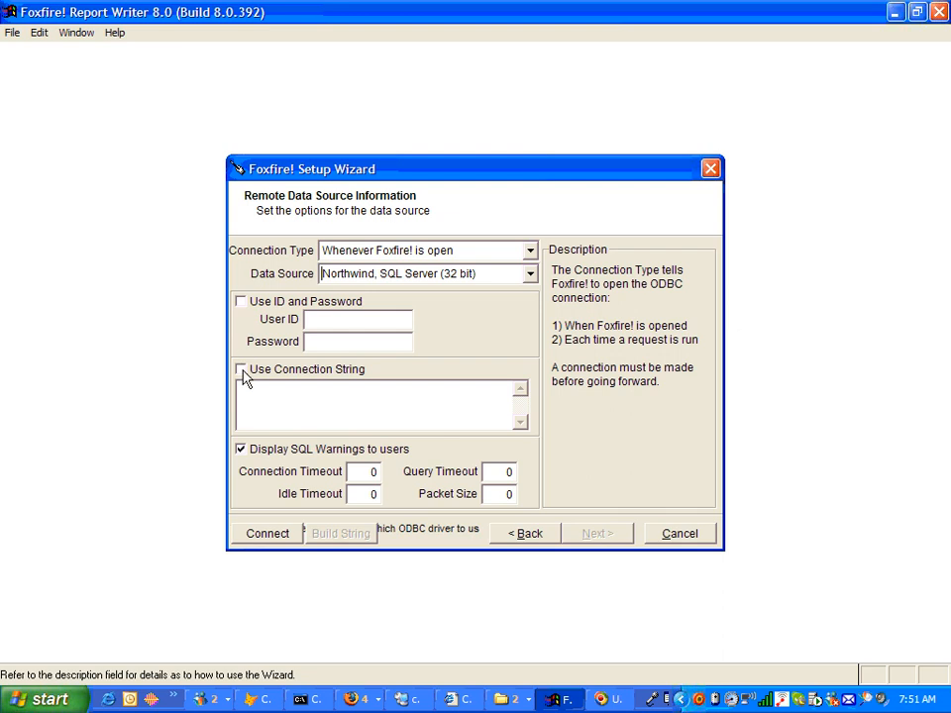
- Enable ID and password login with user ID sa and the account password, connect to the data source and proceed to table selection
click(241, 302)
click(373, 319)
text(sa)
key(Tab)
text(*******)
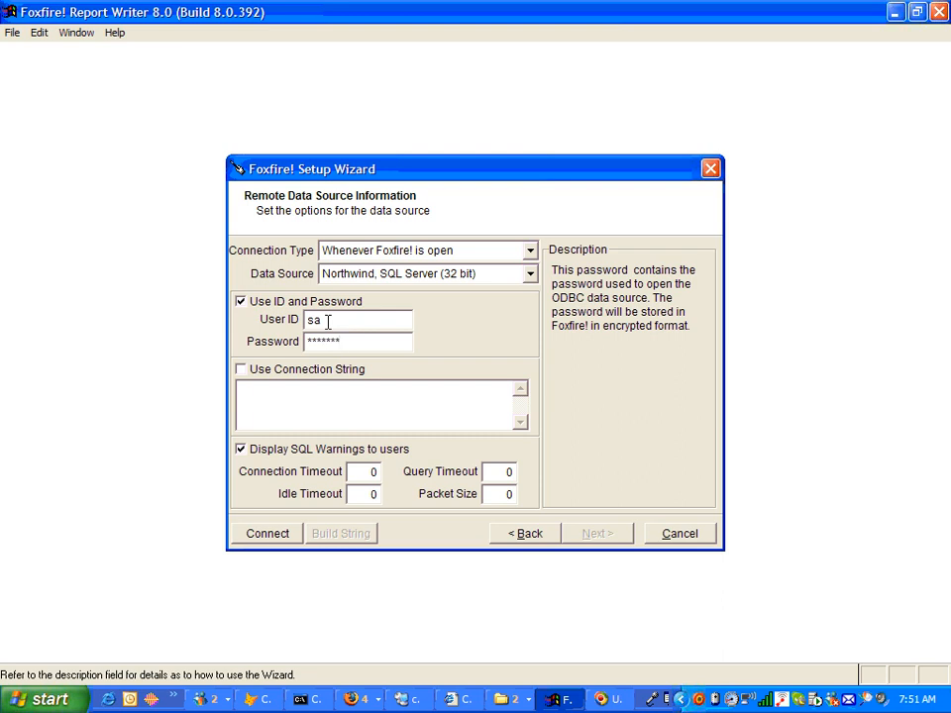
click(274, 534)
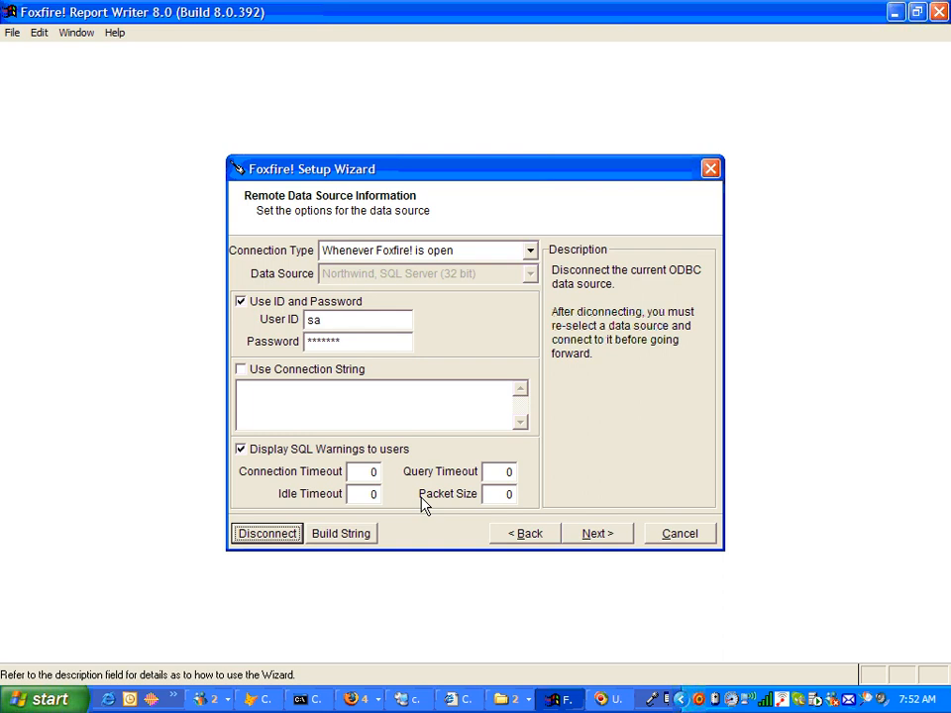
click(580, 534)
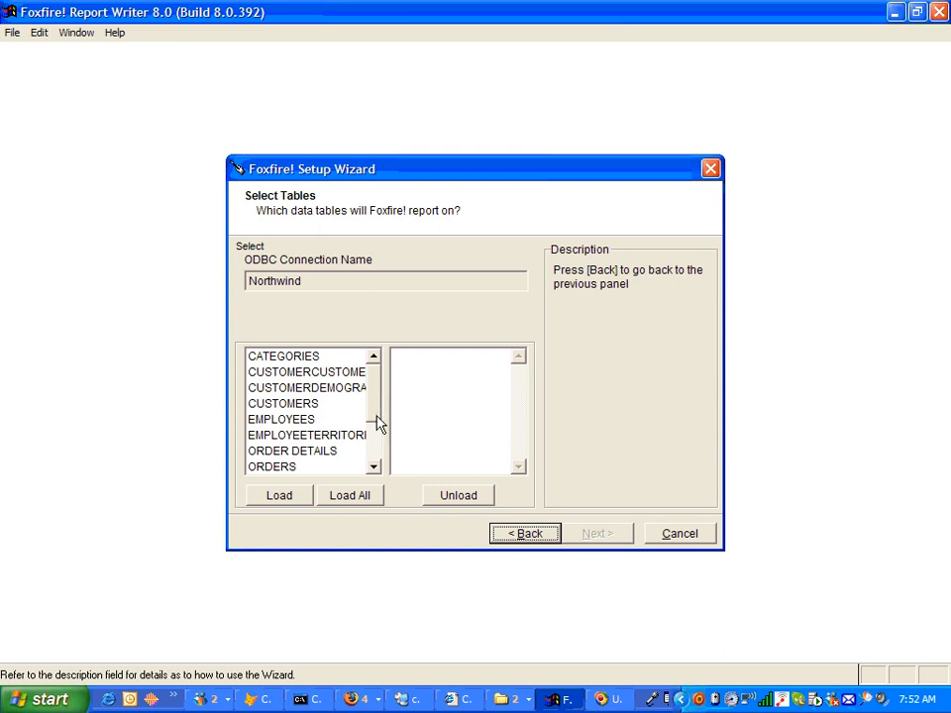
- Load the CUSTOMERS table under the alias CUSTOMERS and suppress the alias dialog for further tables
click(335, 409)
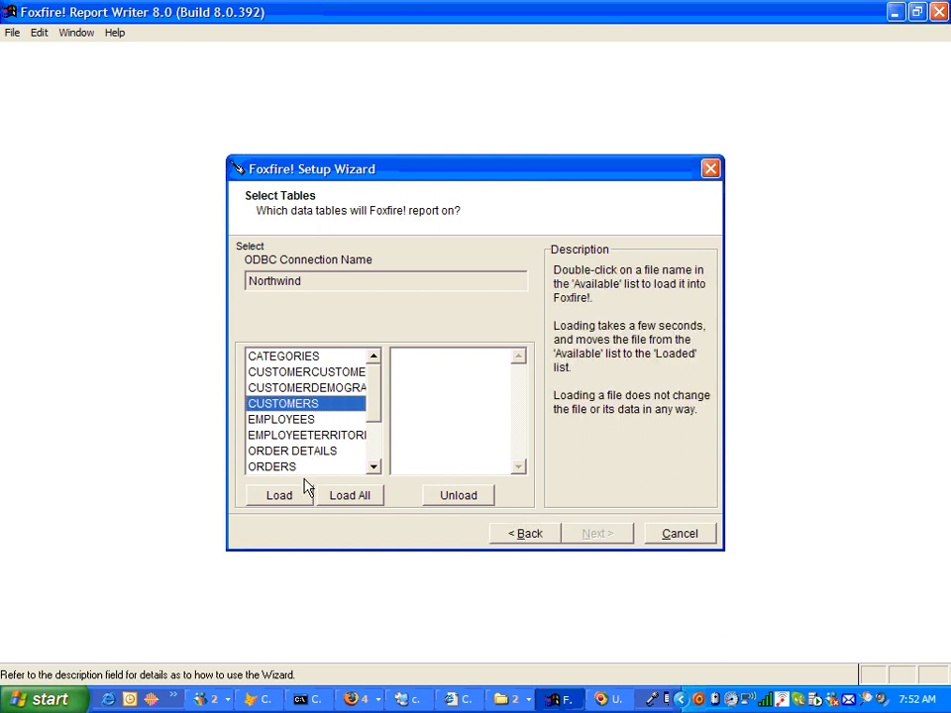
double_click(286, 408)
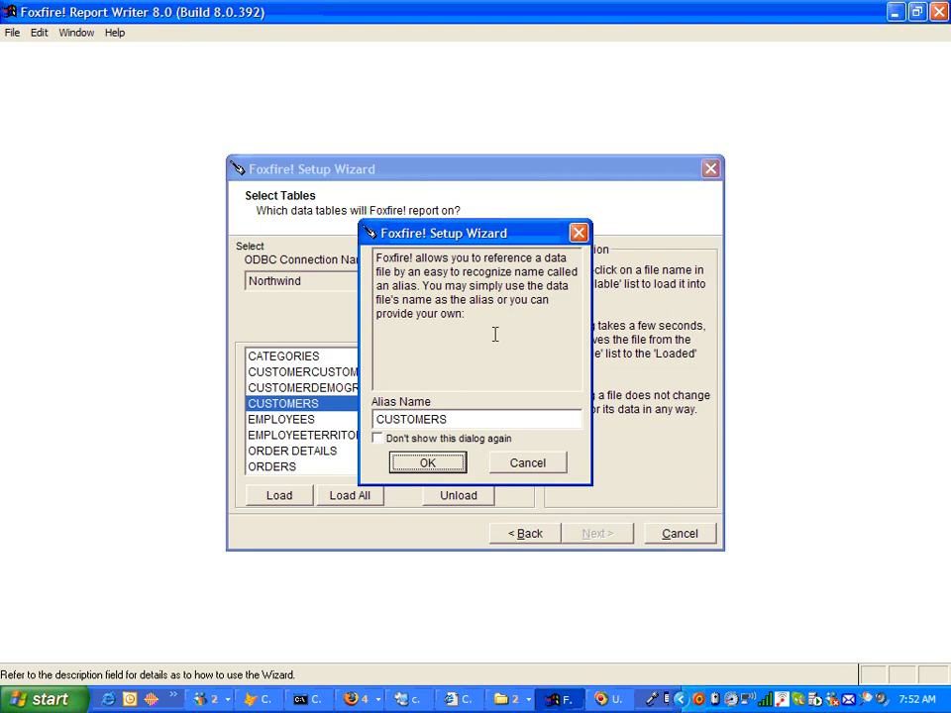
click(379, 439)
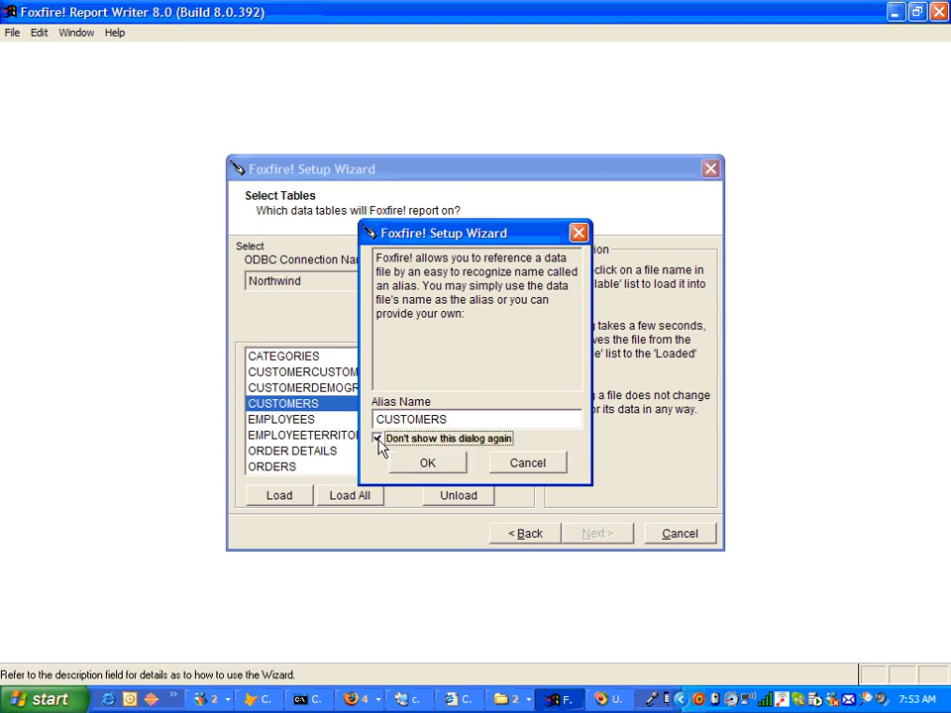
click(424, 467)
- Load the ORDERS, ORDER DETAILS and PRODUCTS tables and proceed to setting relationships
double_click(312, 452)
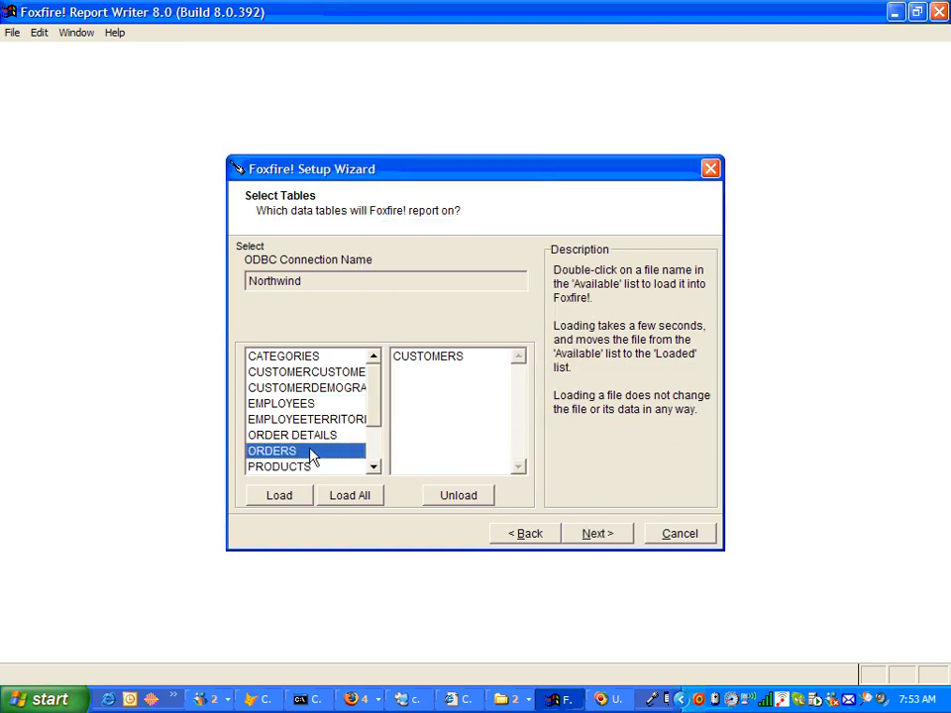
double_click(328, 436)
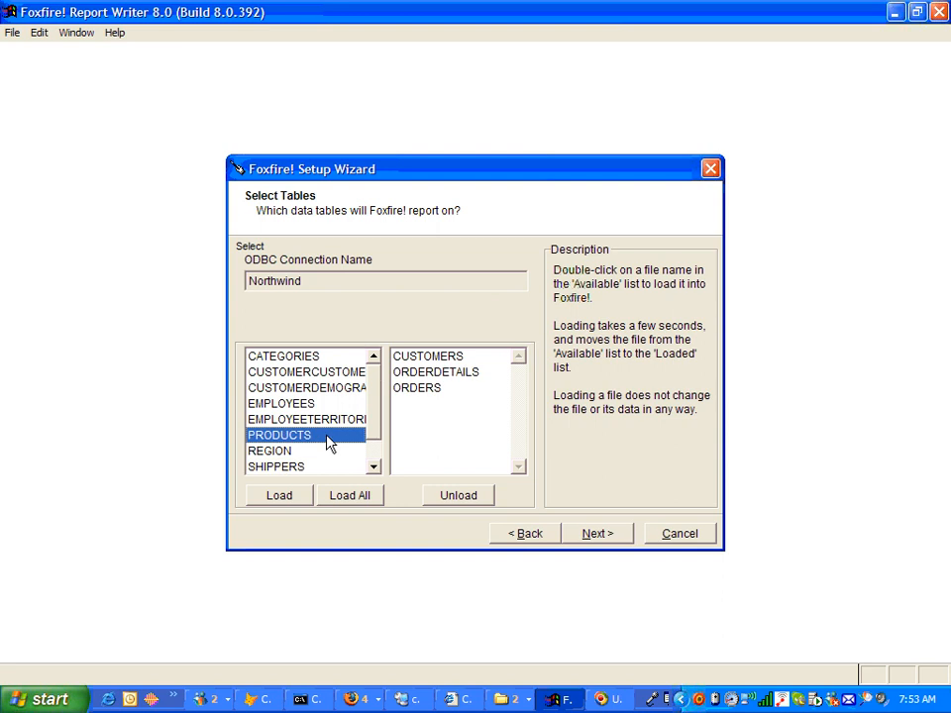
double_click(329, 440)
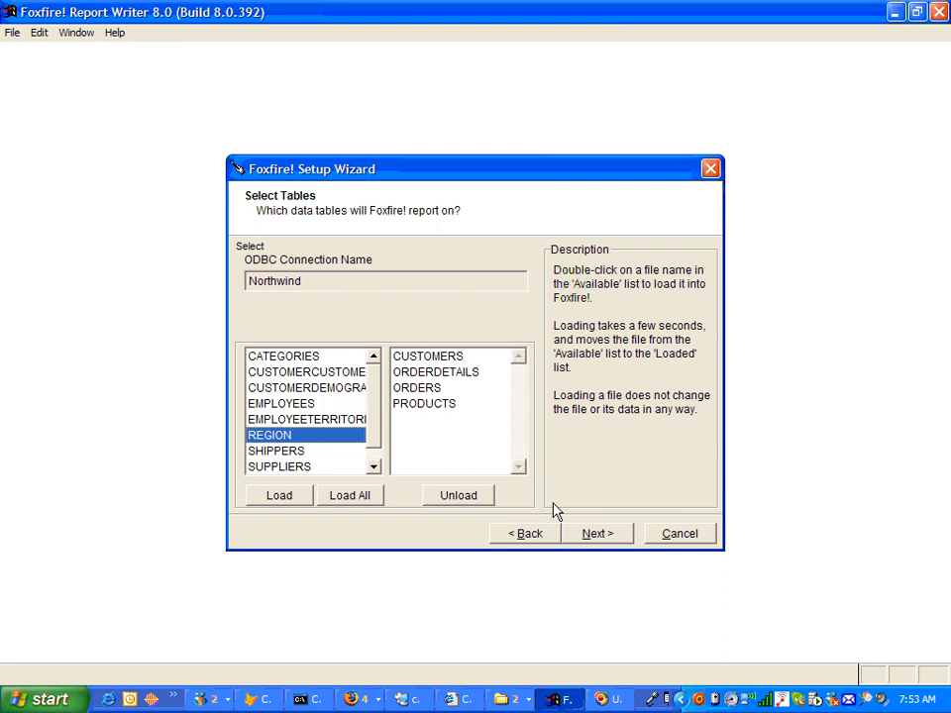
click(585, 538)
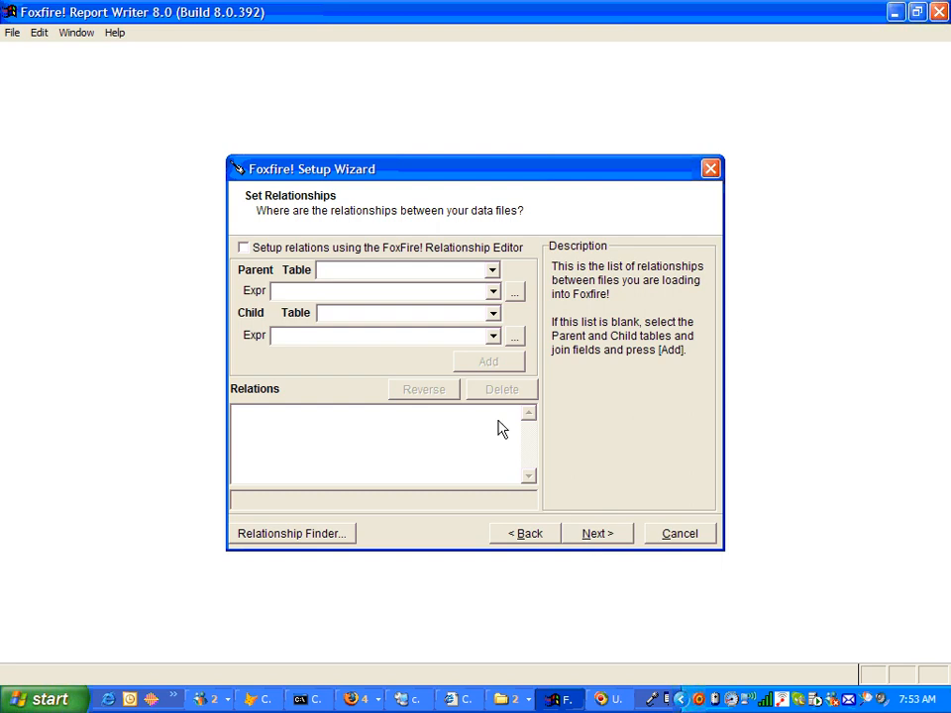
- Try to define a relationship manually with CUSTOMERS as the parent table and ORDERS as the child table
click(491, 271)
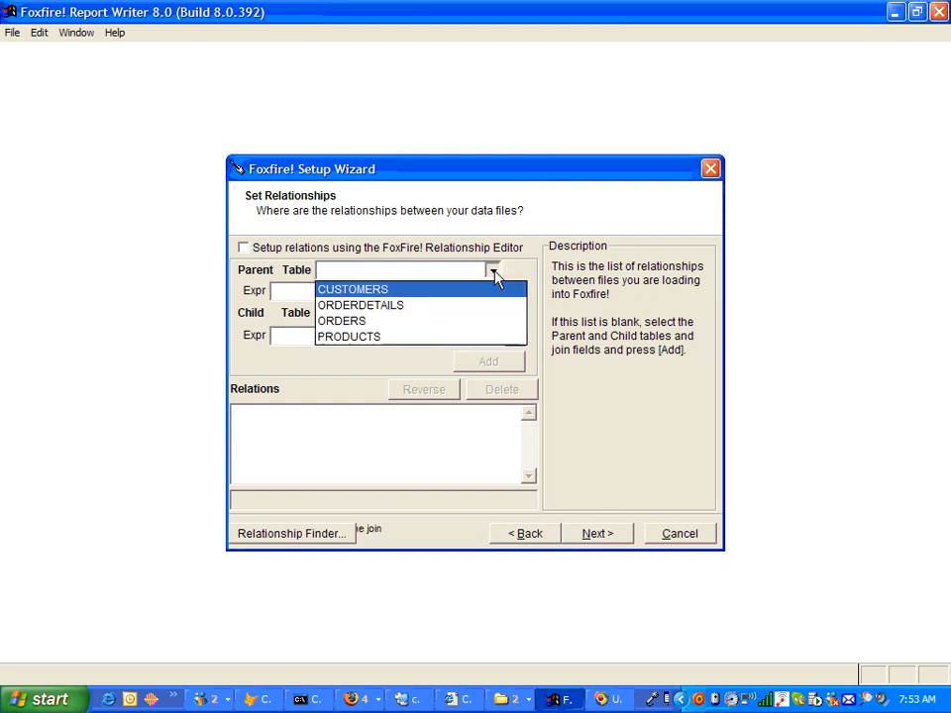
click(505, 277)
click(491, 270)
click(451, 290)
click(492, 313)
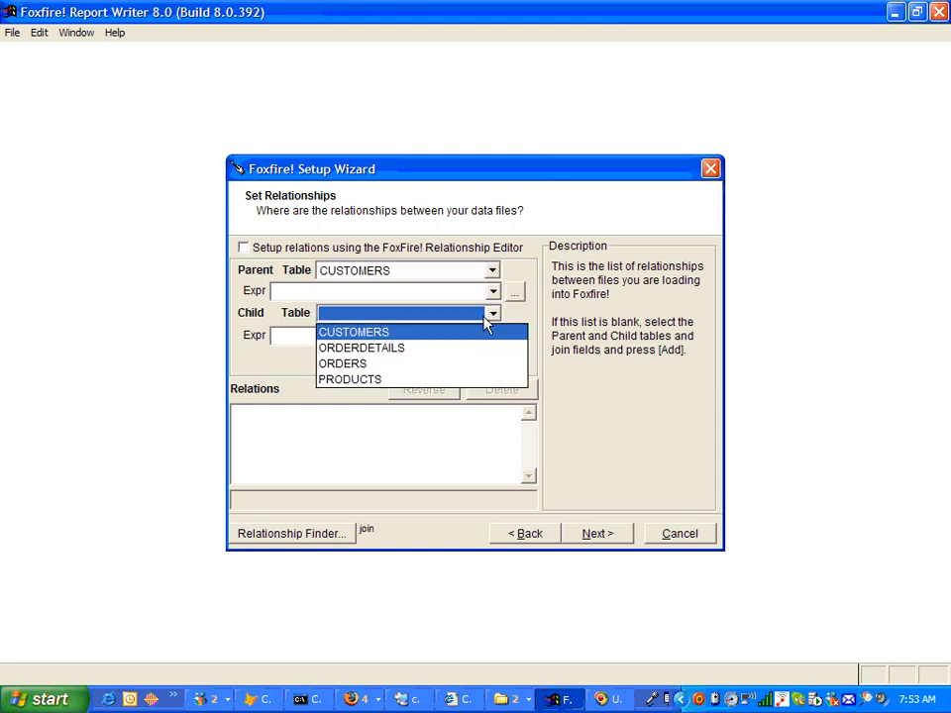
click(414, 364)
click(492, 292)
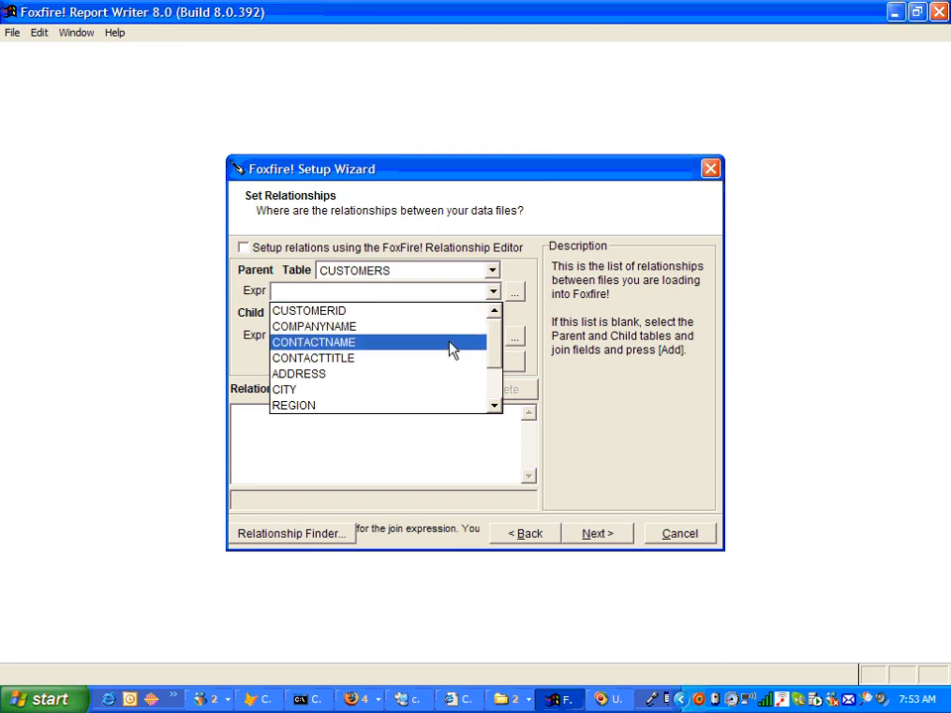
click(515, 275)
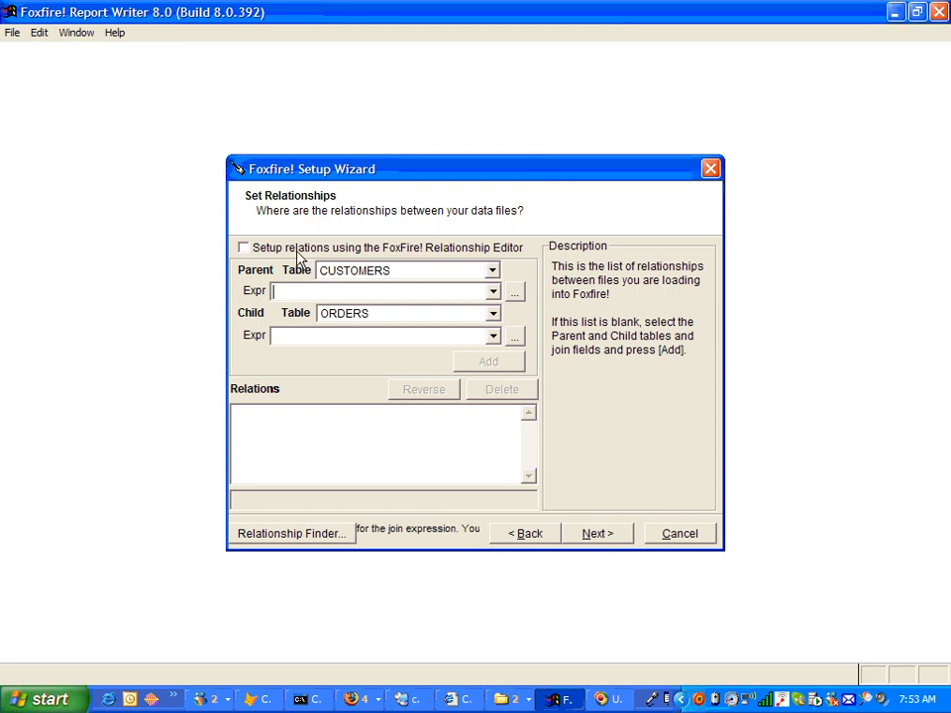
- Choose to set up relations with the Relationship Editor, finish the wizard without making NorthWind the startup application, and create the preference set
click(252, 255)
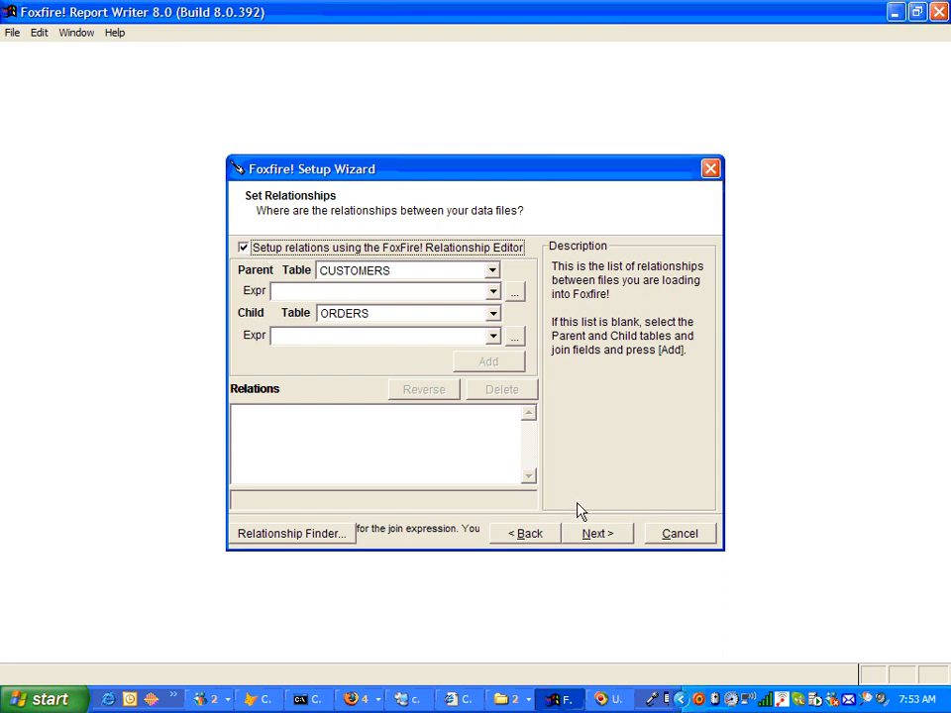
click(613, 535)
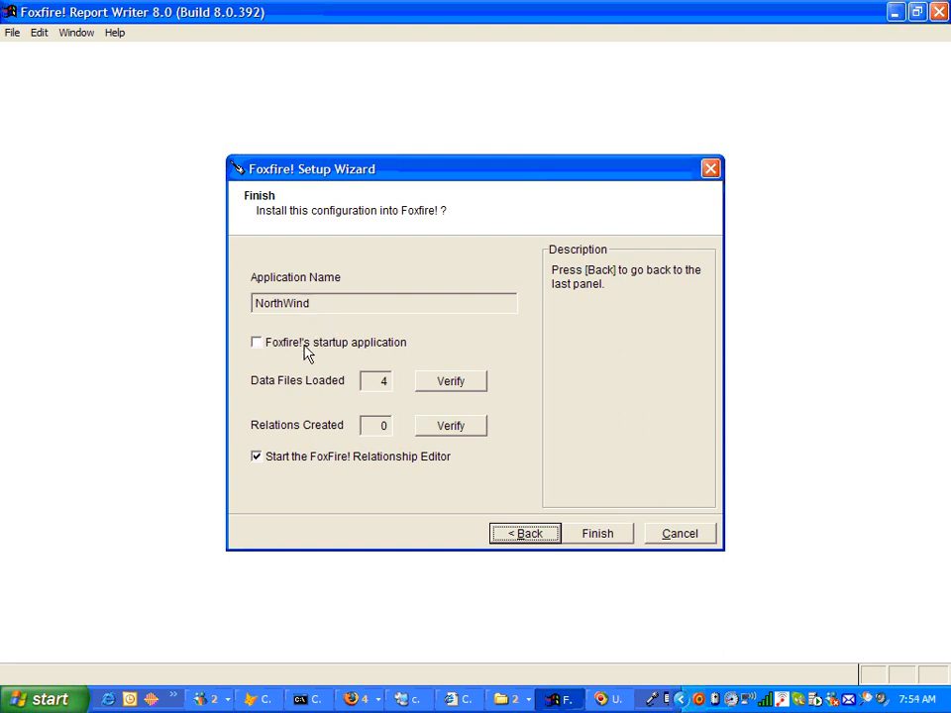
click(256, 349)
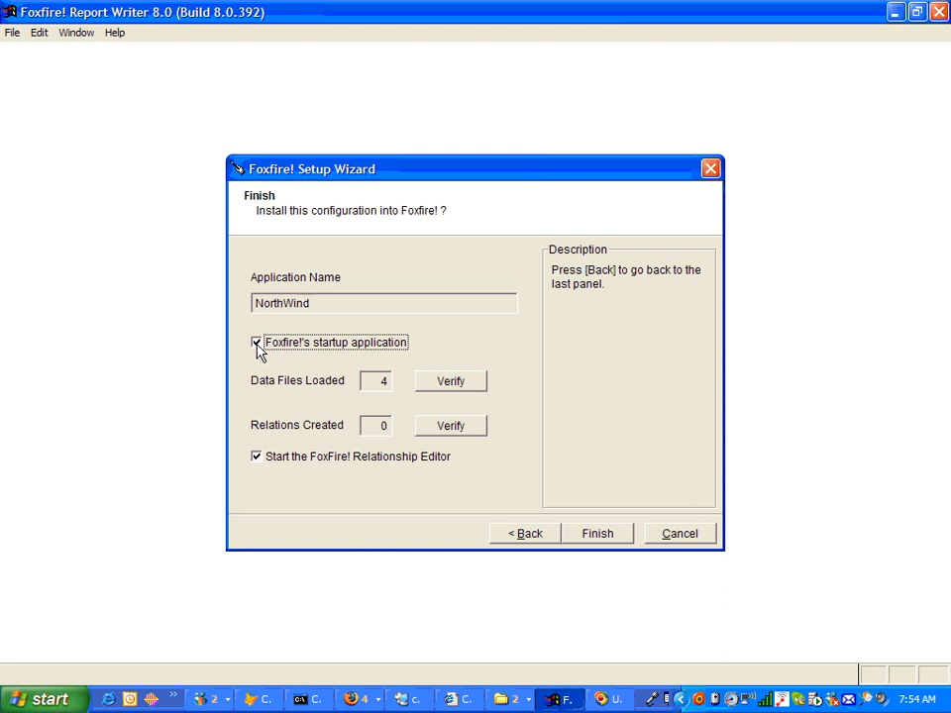
click(268, 352)
click(590, 535)
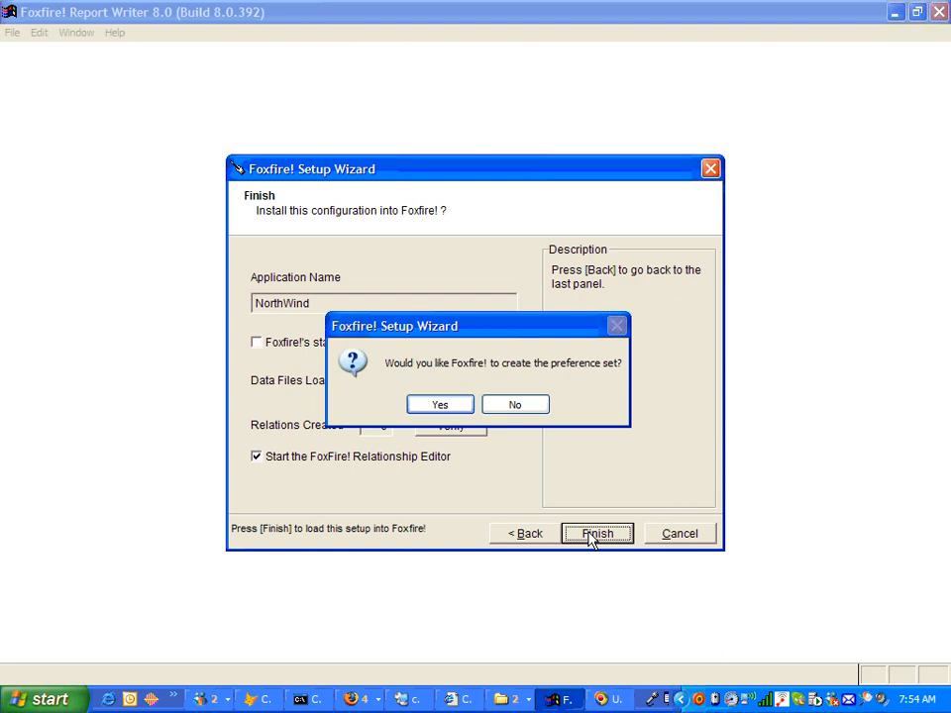
click(438, 405)
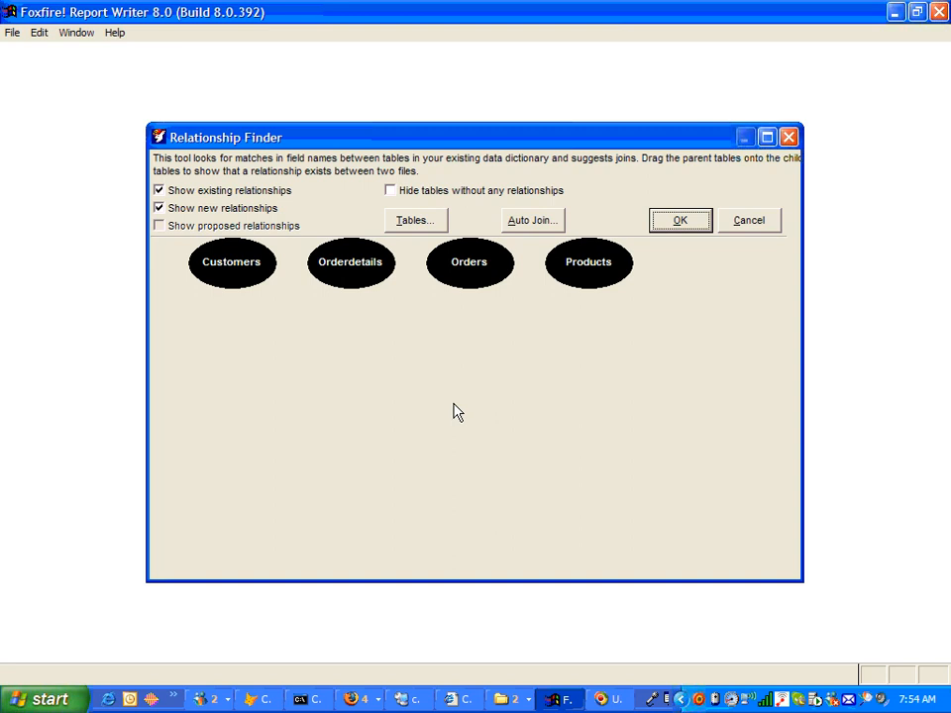
- Spread out the tables in the Relationship Finder, placing Orderdetails between and slightly above Orders and Products
drag(460, 271, 402, 384)
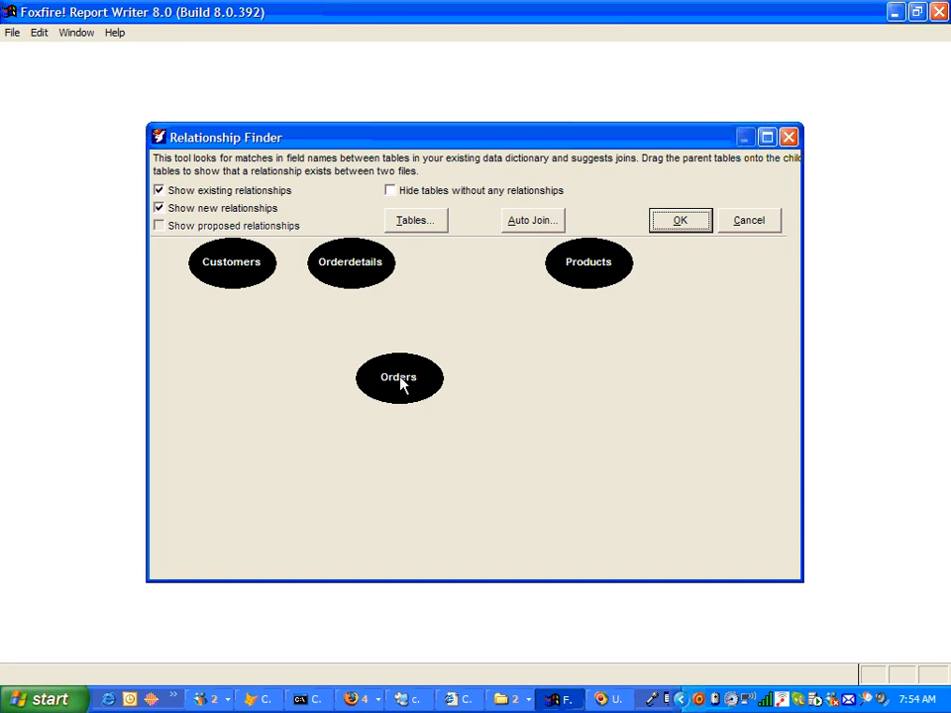
drag(381, 274, 541, 310)
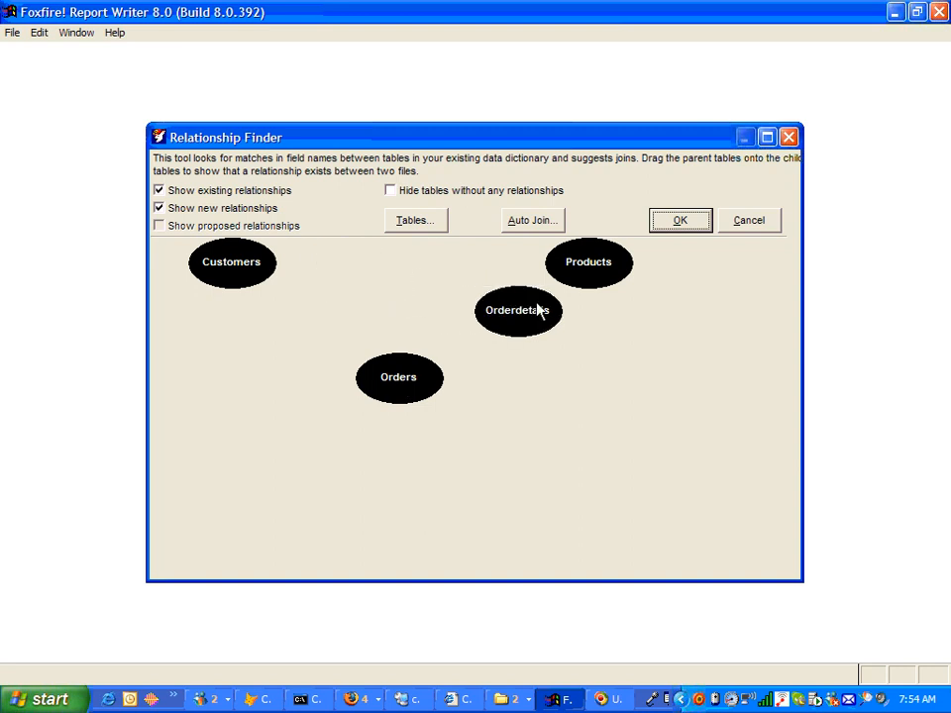
drag(590, 287, 685, 386)
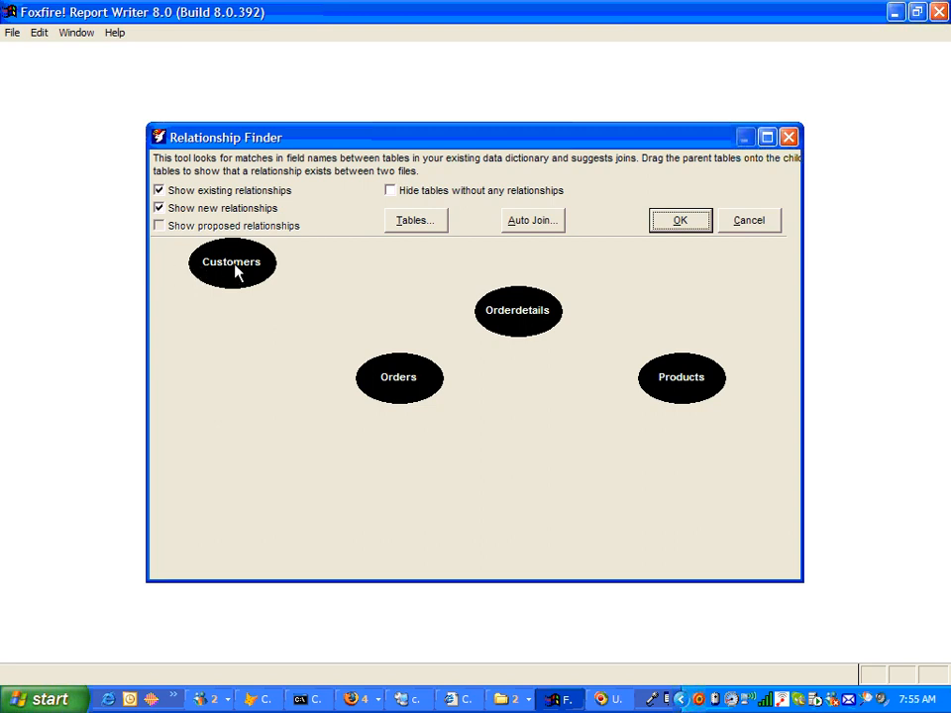
- Join Customers as parent to Orders, and Orders as parent to Orderdetails, in the Relationship Finder
drag(234, 265, 395, 379)
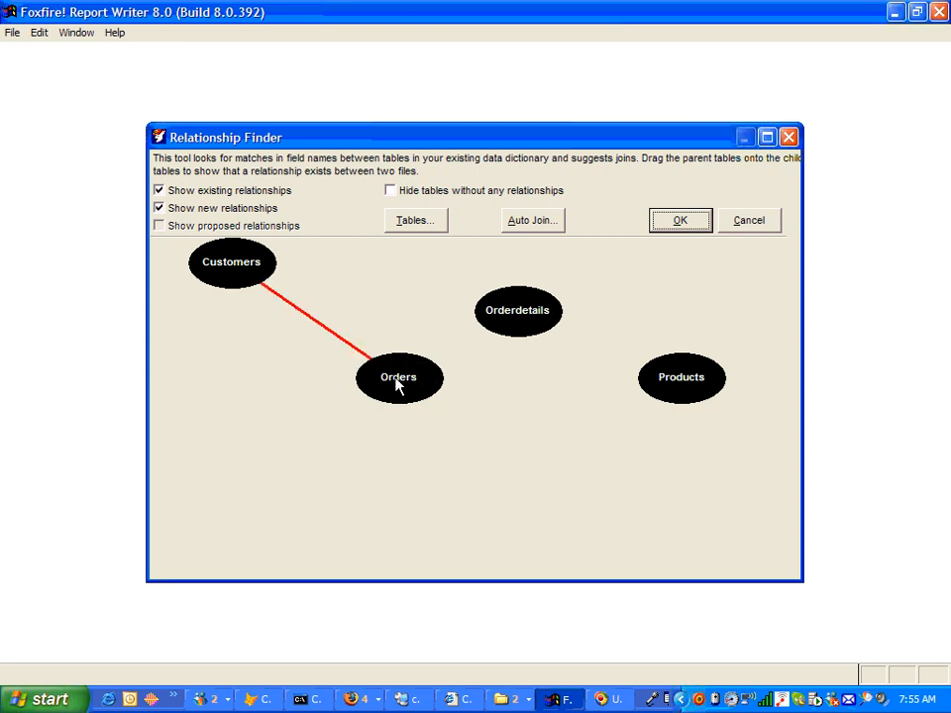
mouse_move(331, 335)
drag(401, 384, 519, 323)
- Join Orderdetails as parent to Products using the common field PRODUCTID, and accept the new relationships
drag(526, 323, 677, 384)
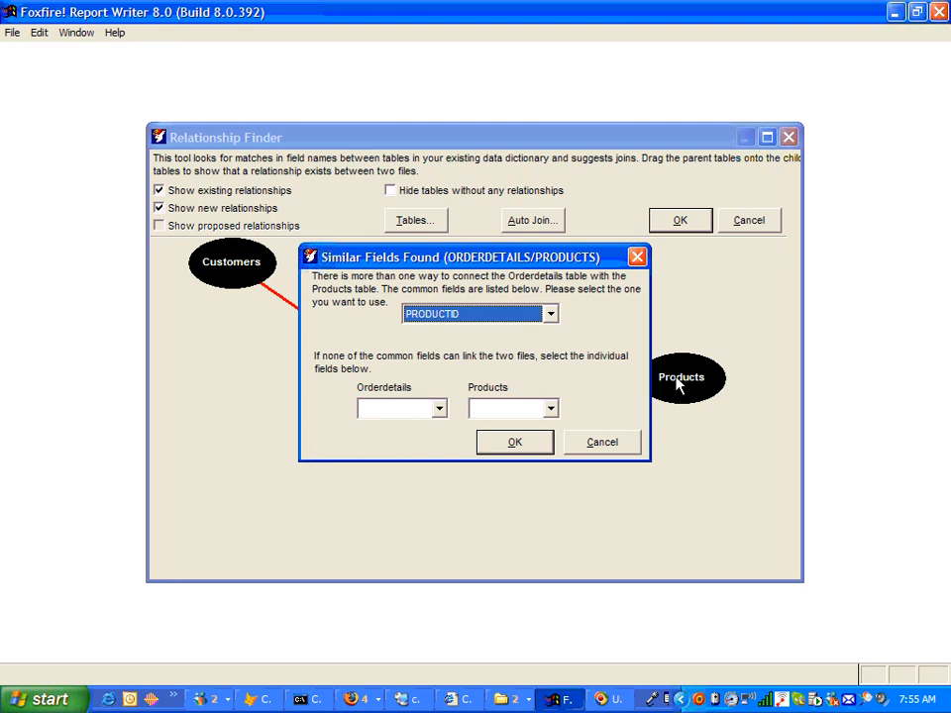
click(551, 315)
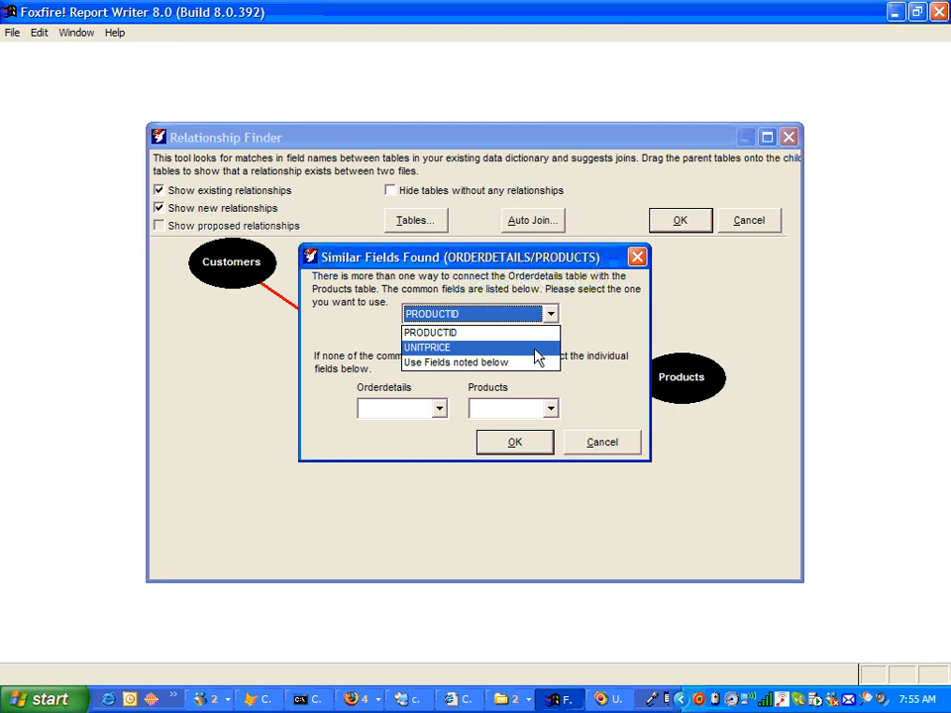
click(535, 334)
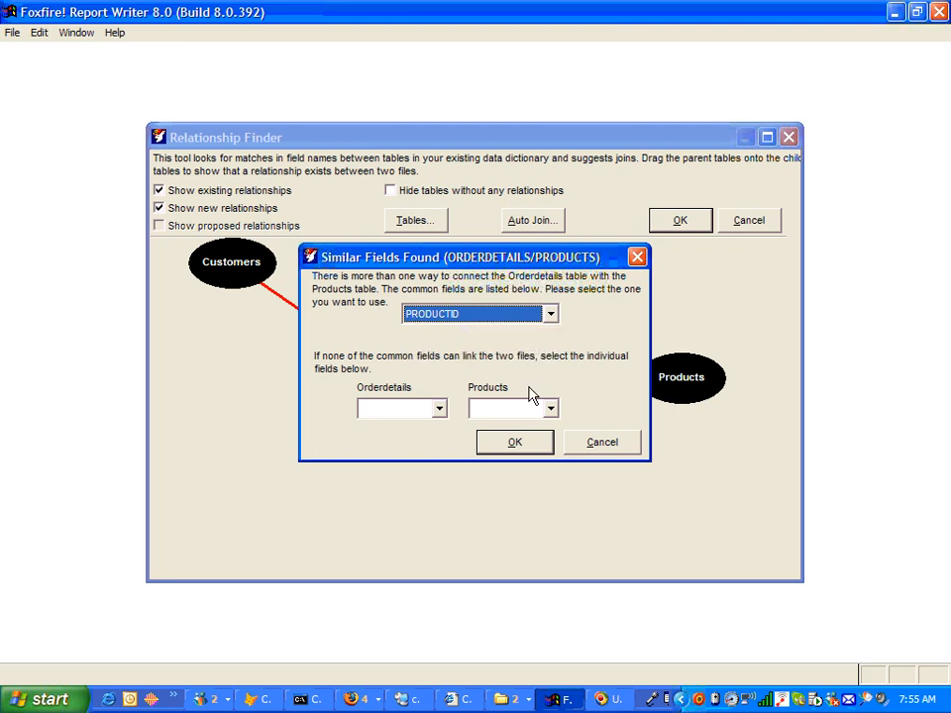
click(514, 443)
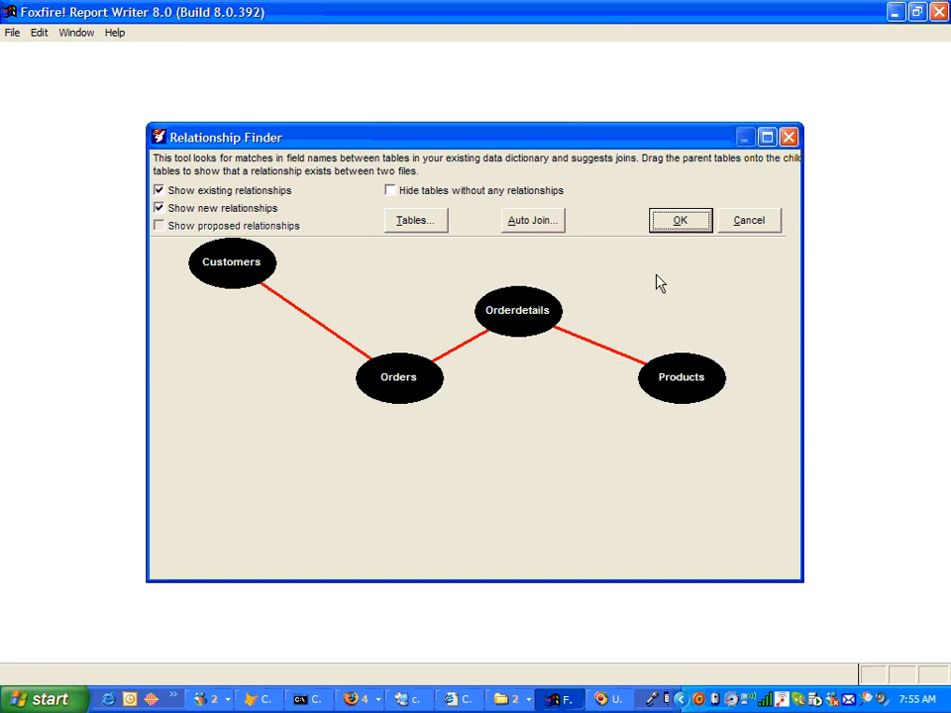
click(687, 226)
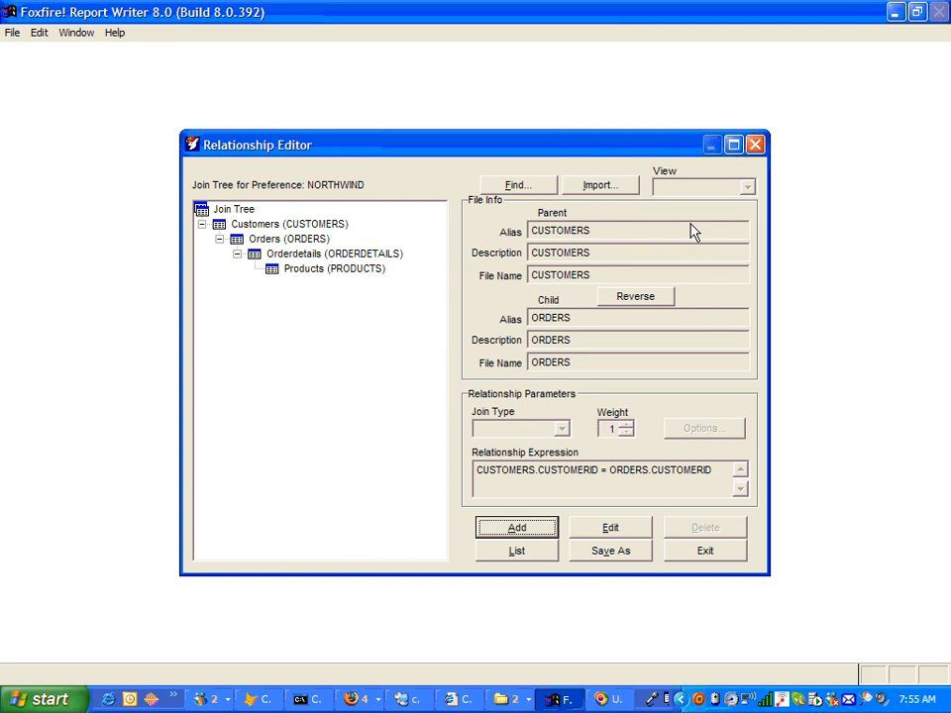
- Review the relationship details of Customers, Orders, Orderdetails and Products in the join tree
click(327, 226)
click(311, 242)
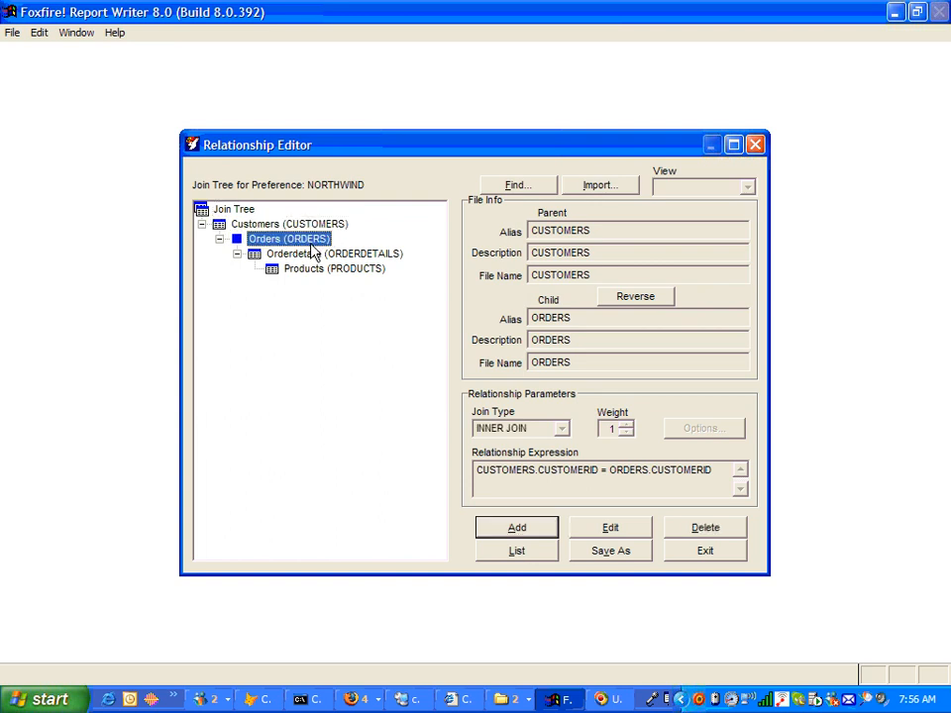
click(314, 256)
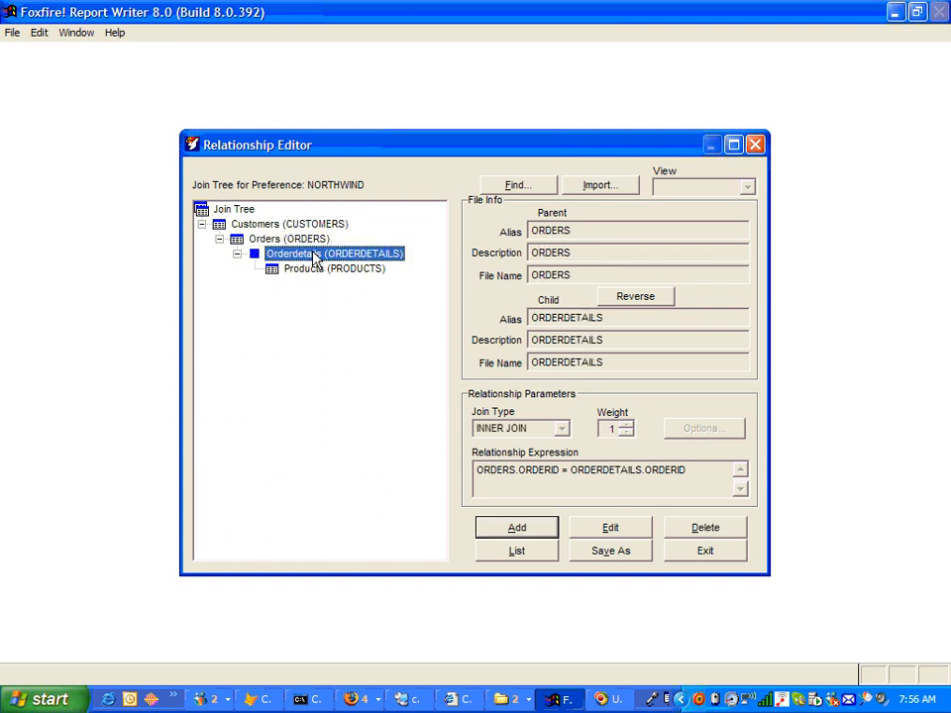
click(326, 271)
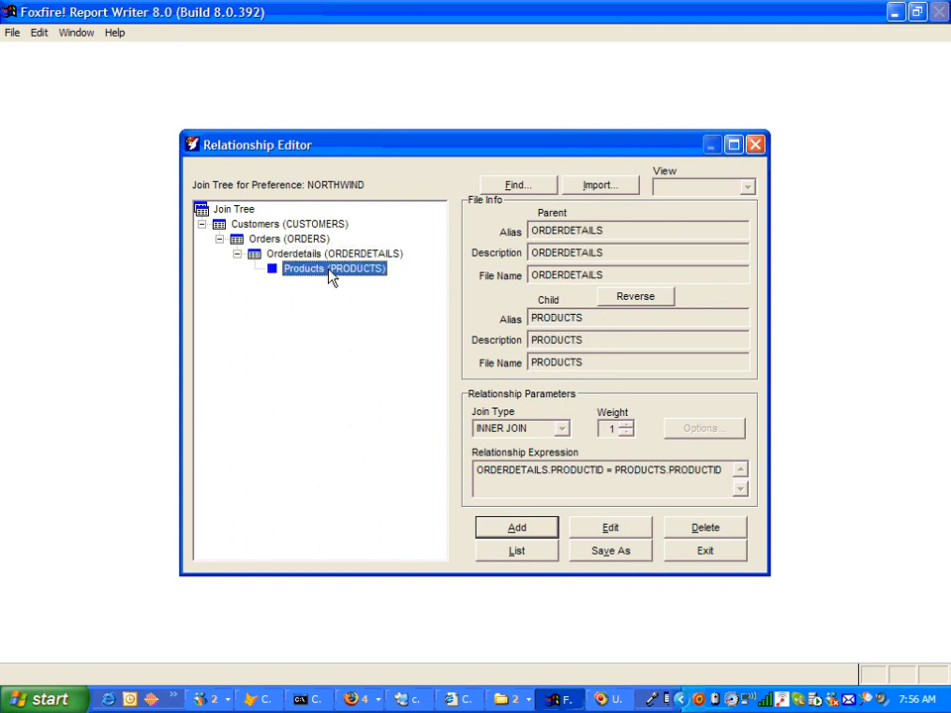